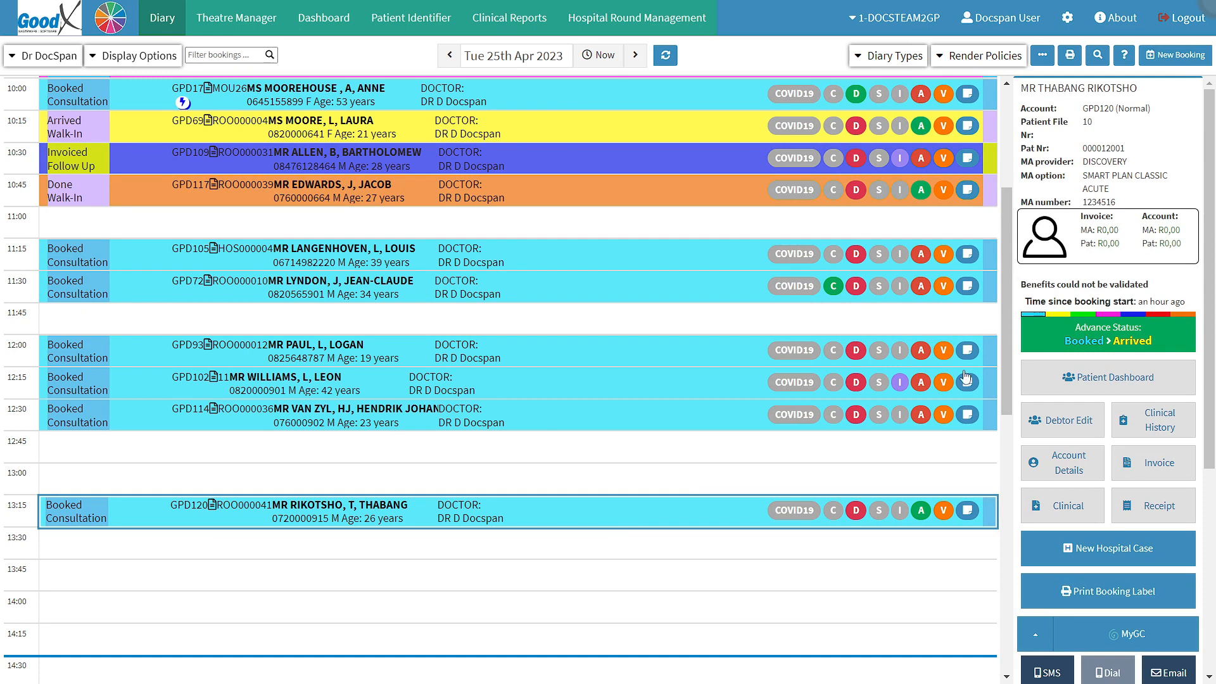
Open the invoice for the selected 13:15 booking
click(1161, 194)
click(1168, 470)
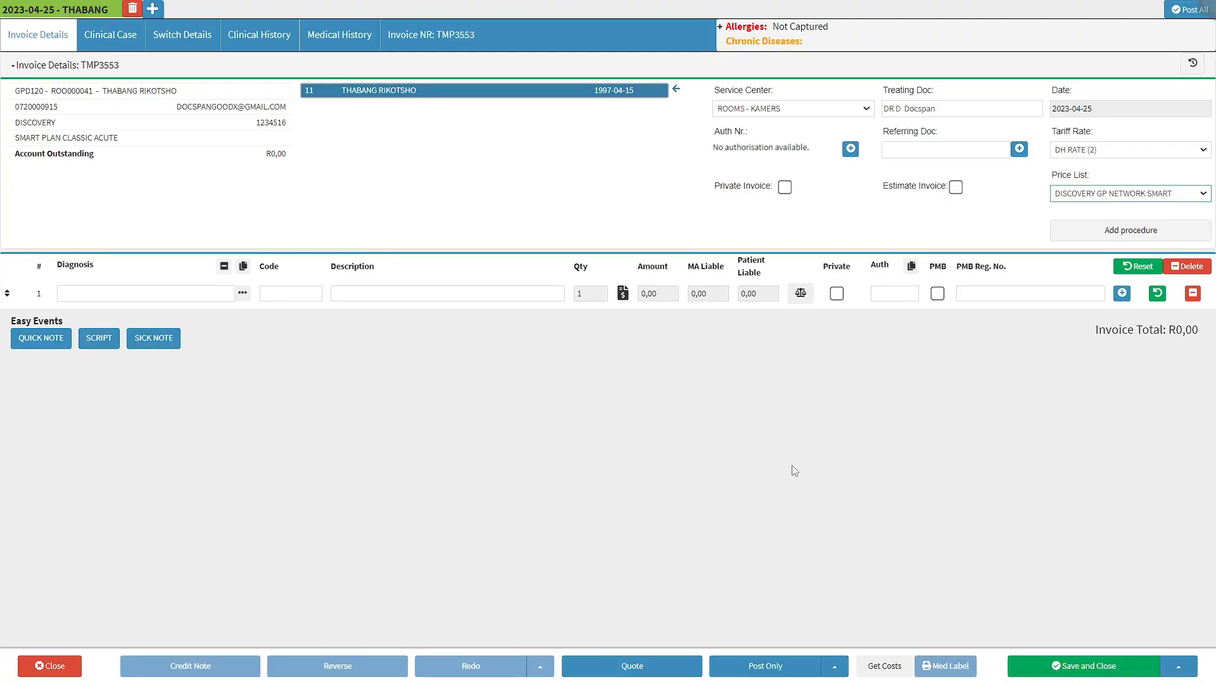
click(570, 435)
Create a new estimate invoice from the temporary invoice and confirm its creation
click(956, 191)
click(956, 188)
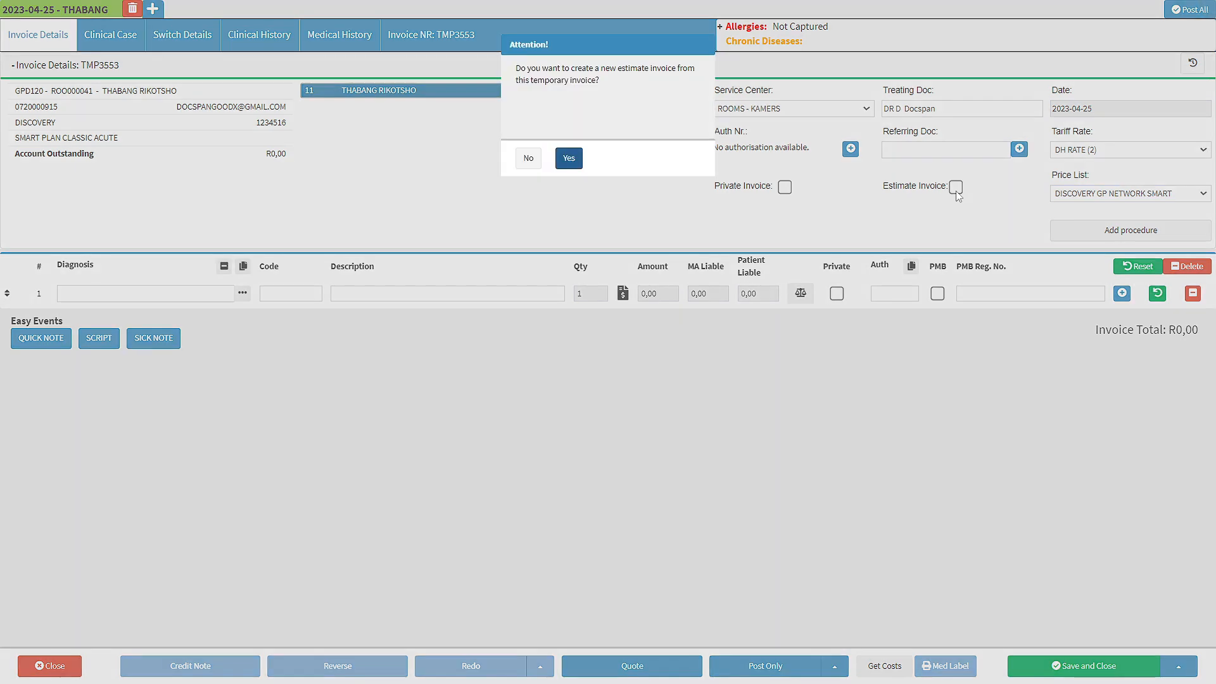
click(640, 85)
click(536, 161)
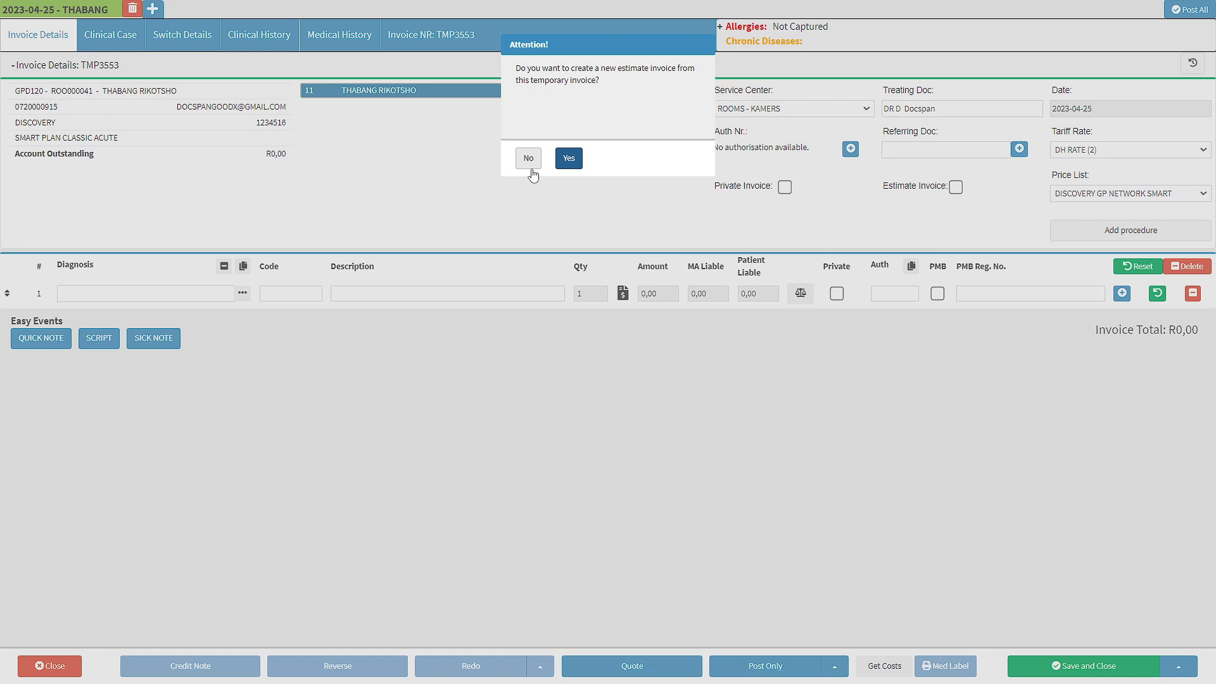
click(568, 166)
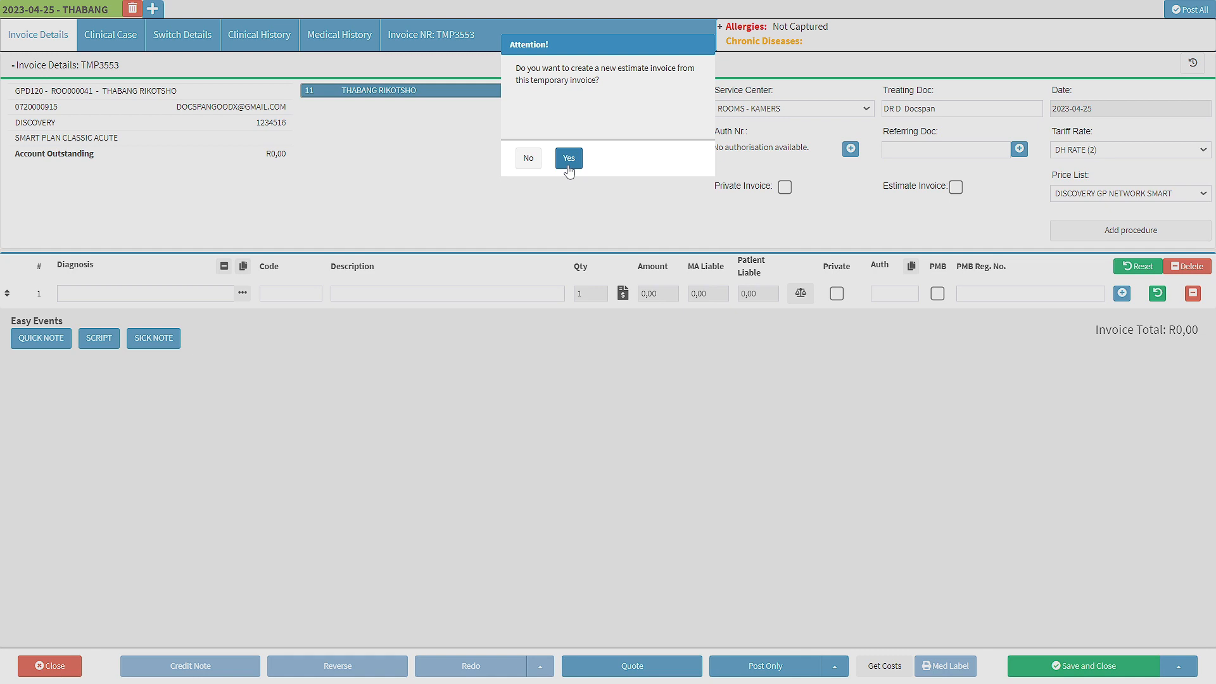
click(568, 167)
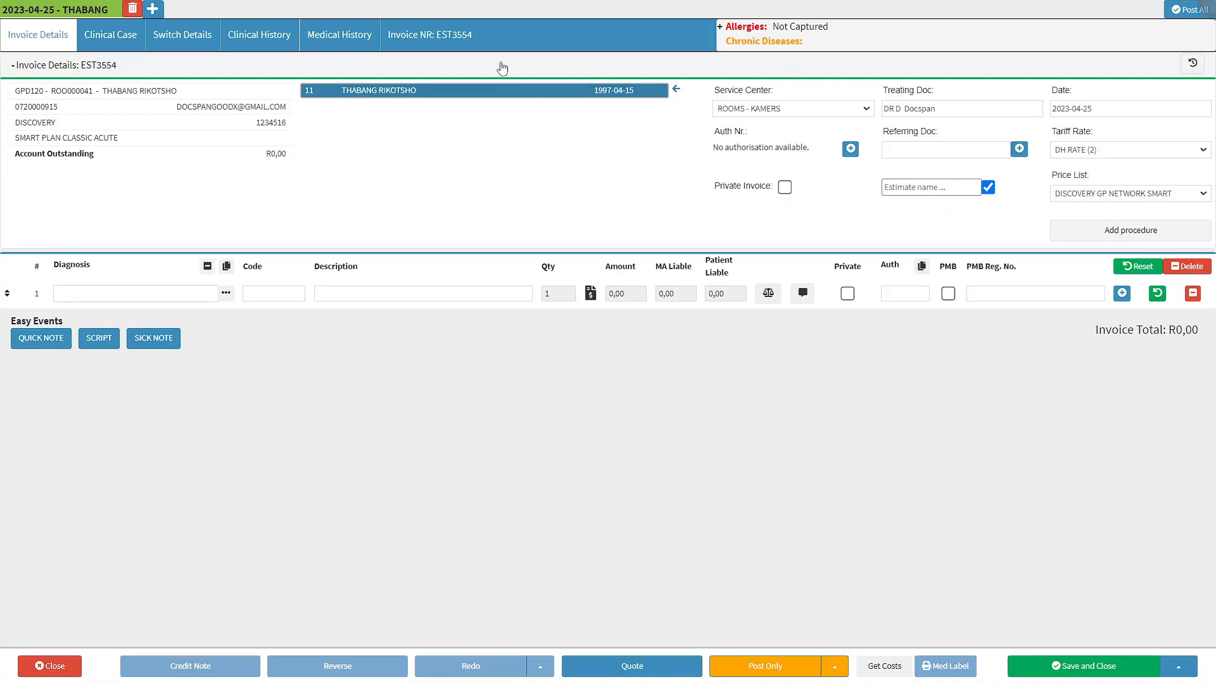
Name the estimate BASIC CONSULTATION 2023/04/25
click(476, 50)
click(890, 187)
click(891, 186)
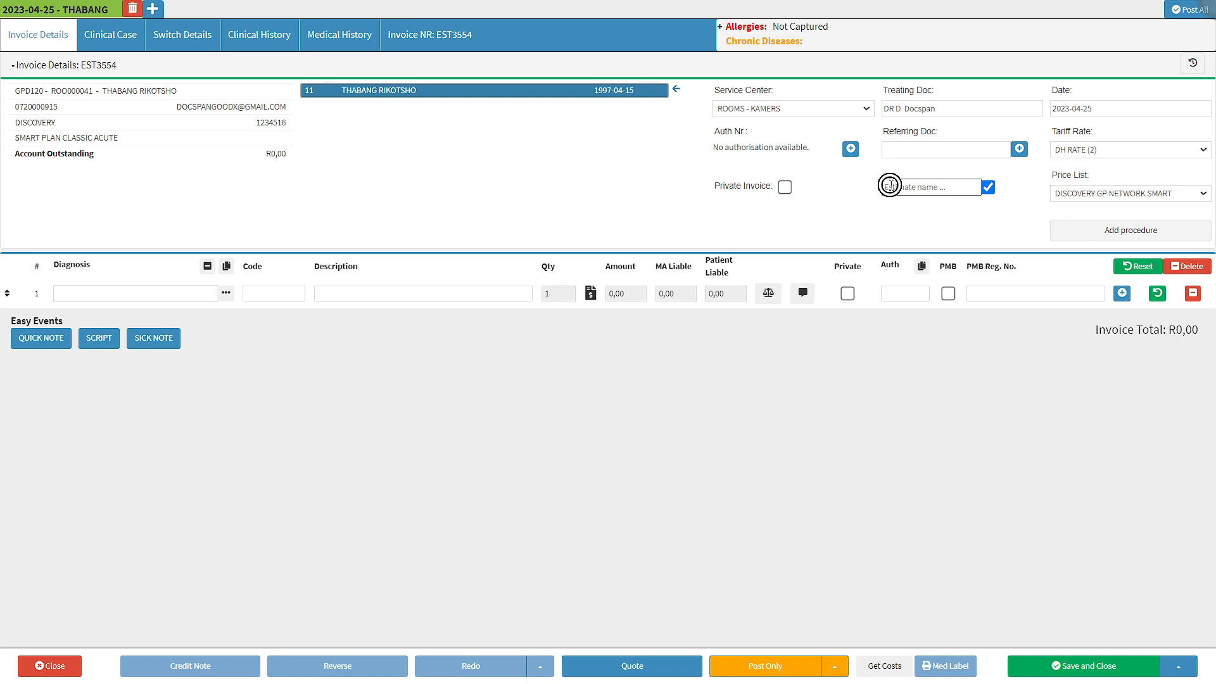
text(BASIC CONSUL)
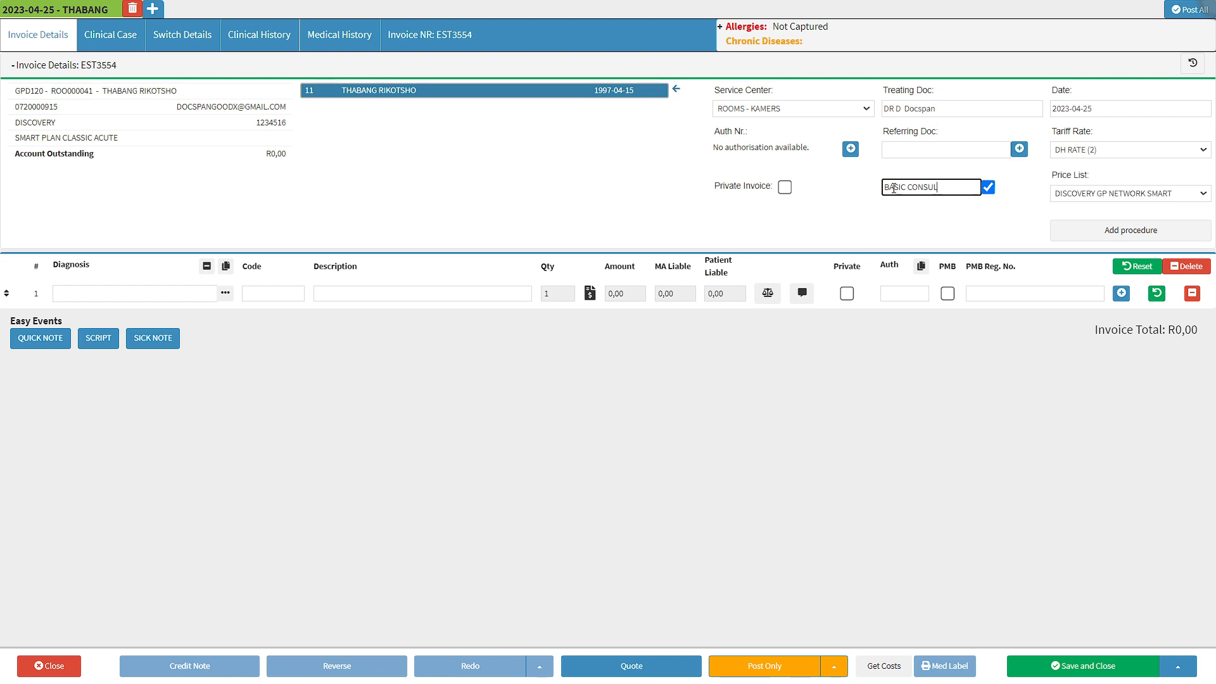
text(TATION 2023/04/25)
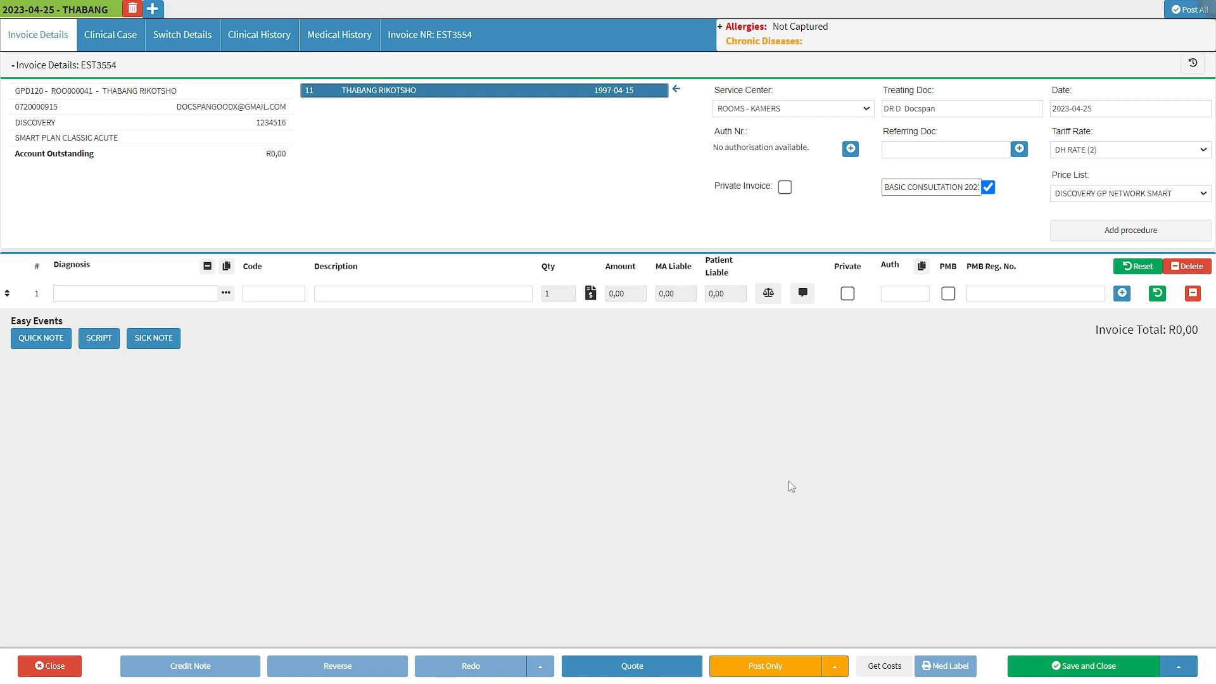
Set the diagnosis on invoice line 1 to Z00.0, General medical examination
click(739, 667)
click(66, 288)
text(Z00)
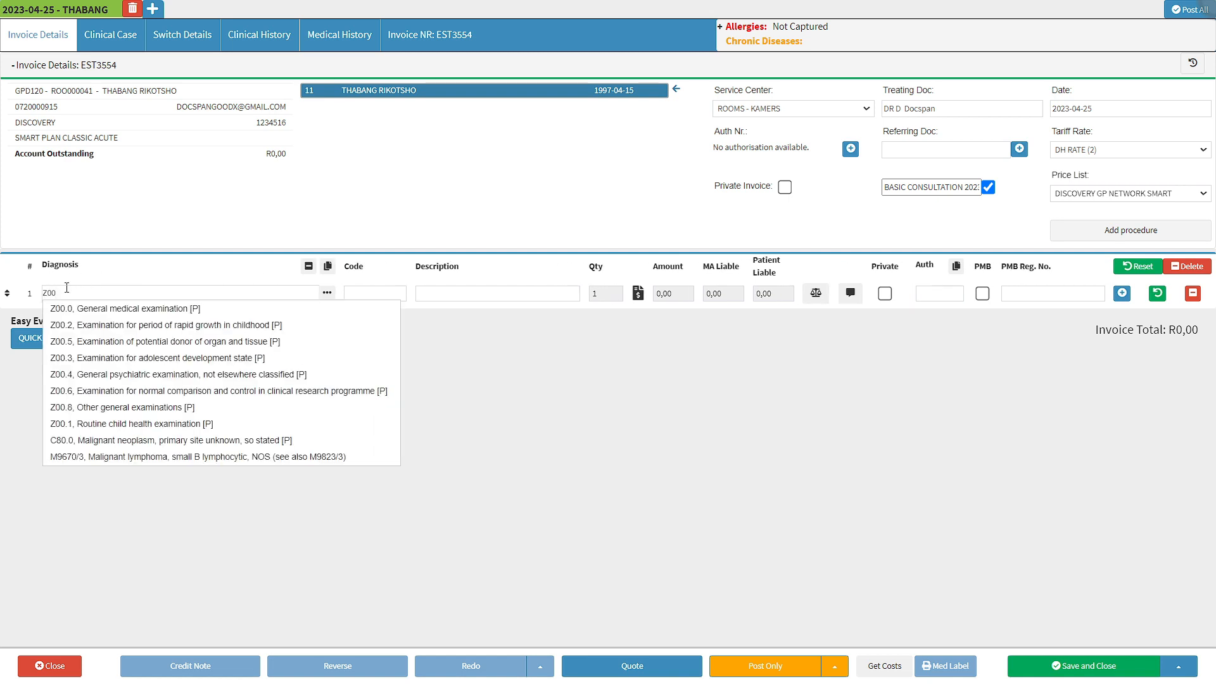
click(101, 310)
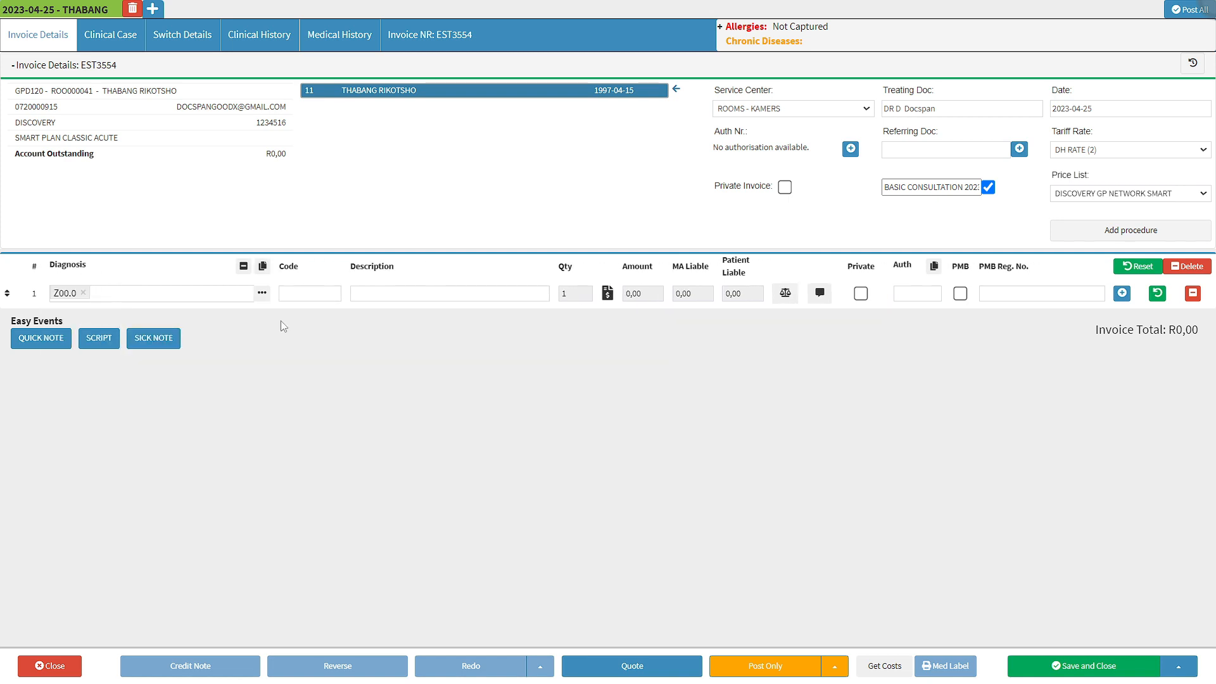
Set the procedure code on invoice line 1 to 0190, New and established patient
click(310, 293)
click(310, 292)
text(0190)
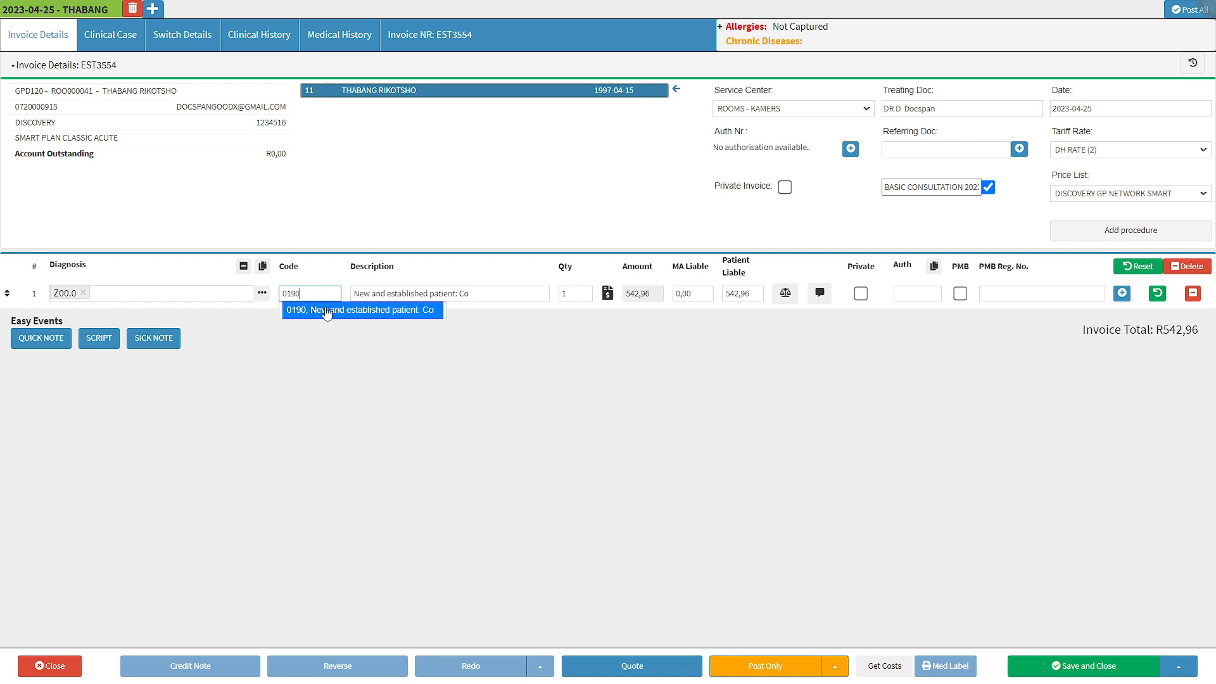
click(327, 318)
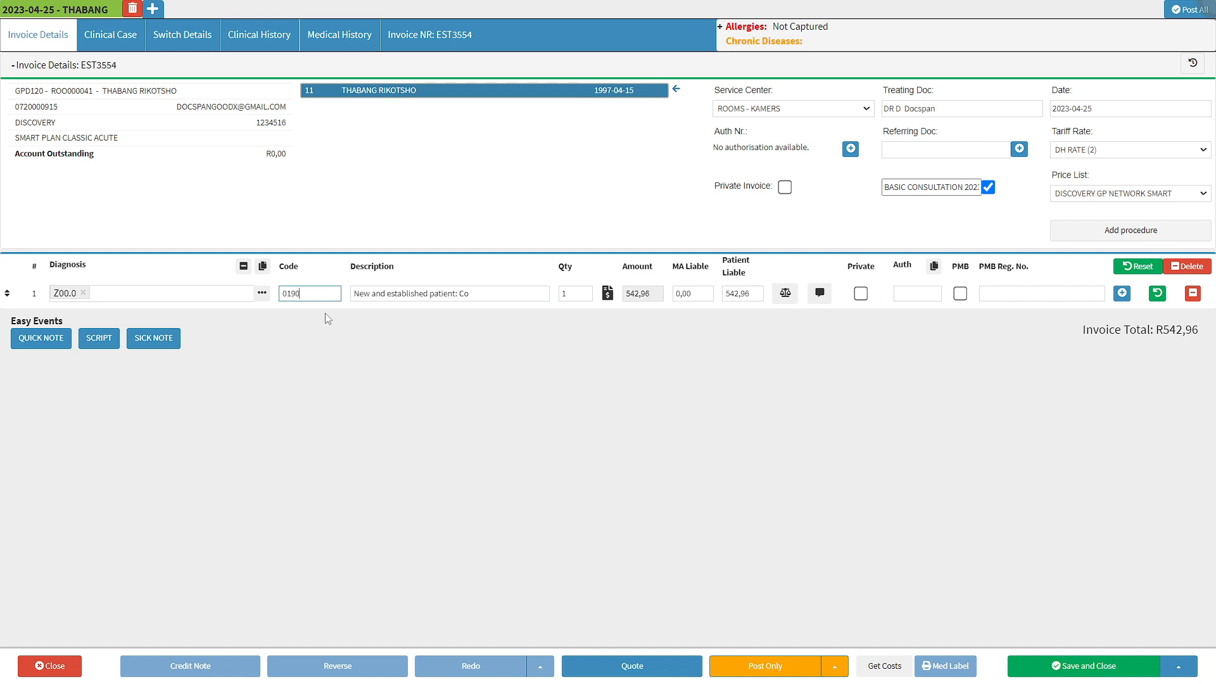
click(325, 314)
Back out of closing without saving, and save and close the estimate invoice instead
click(33, 669)
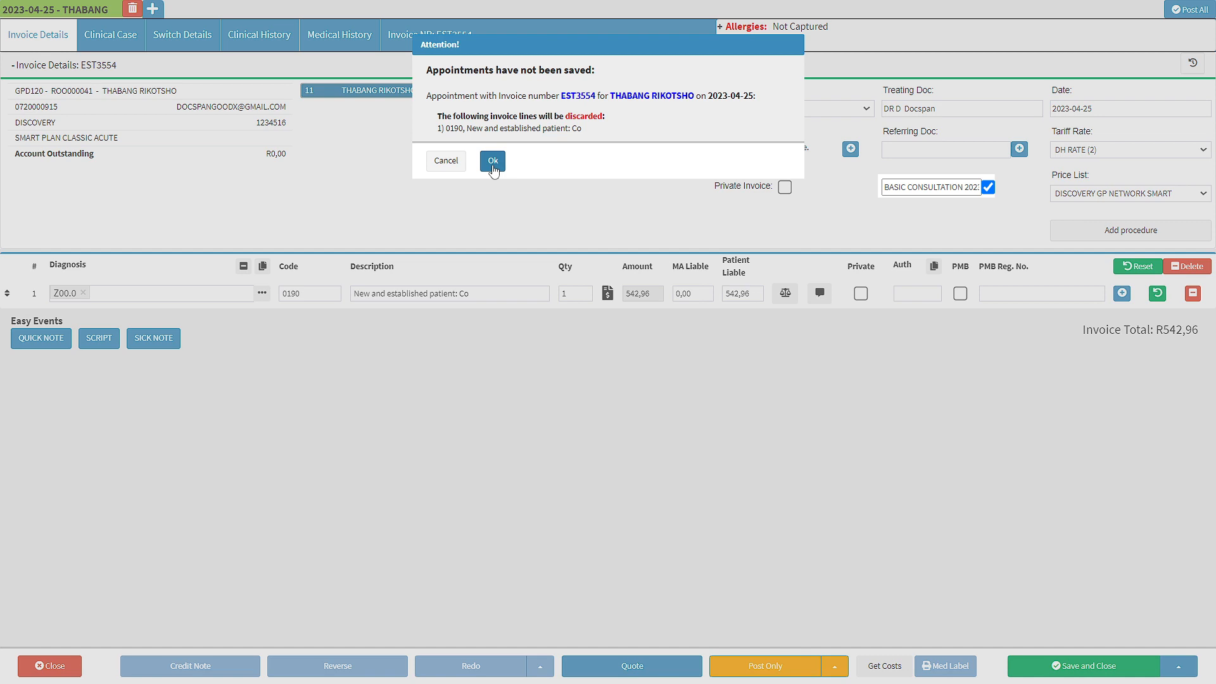
click(448, 166)
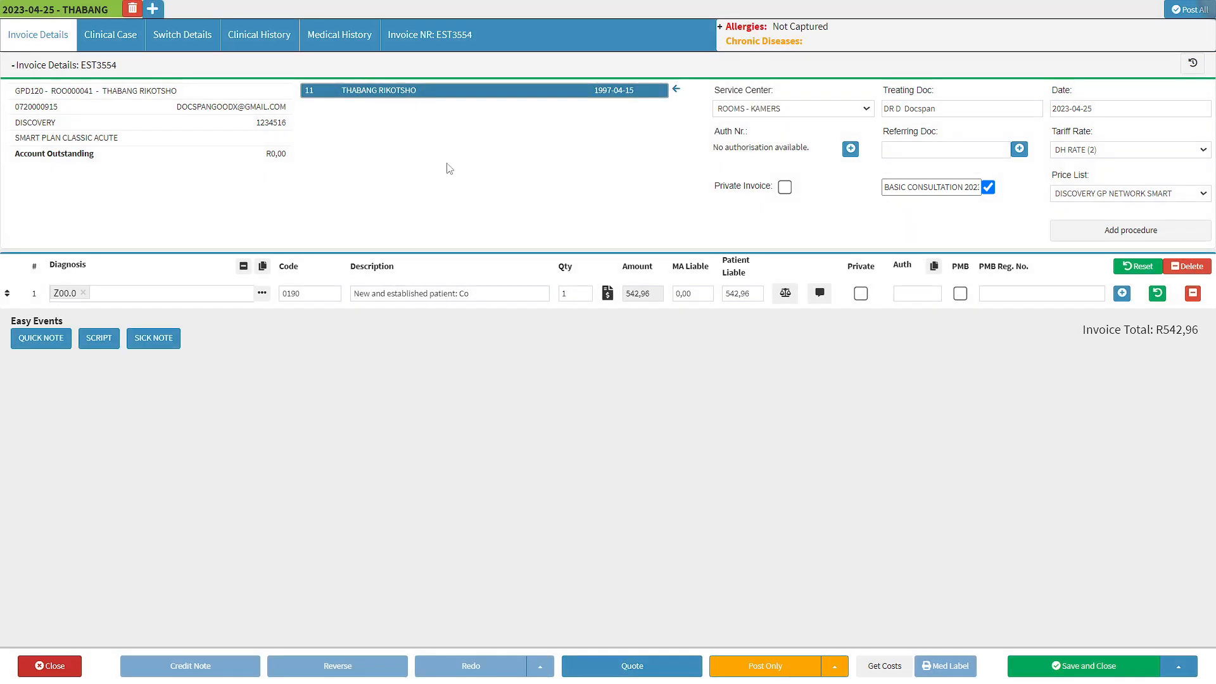
click(1178, 667)
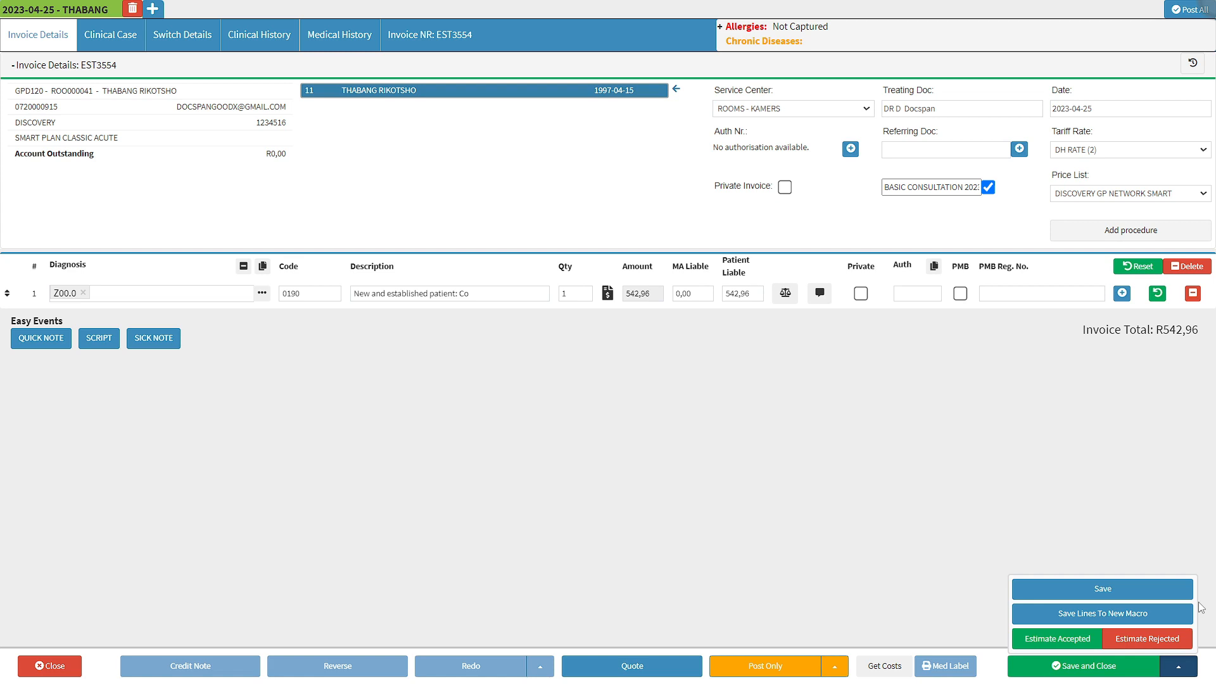
click(1139, 589)
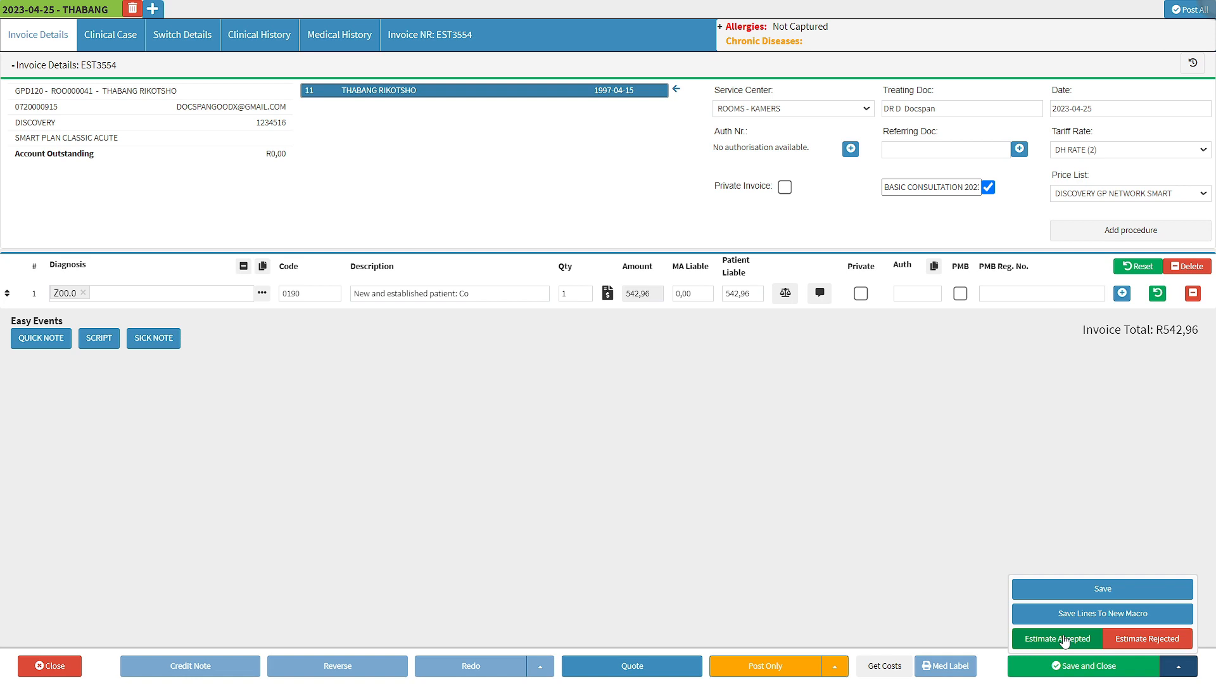
click(1145, 636)
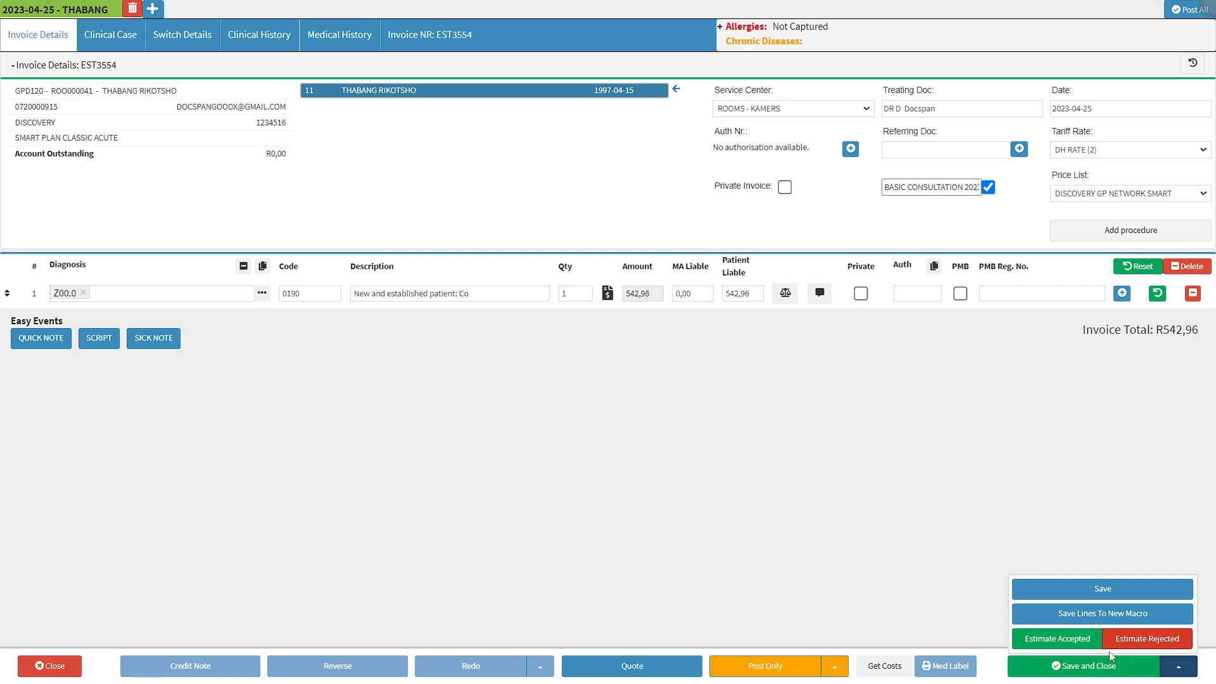
click(1091, 675)
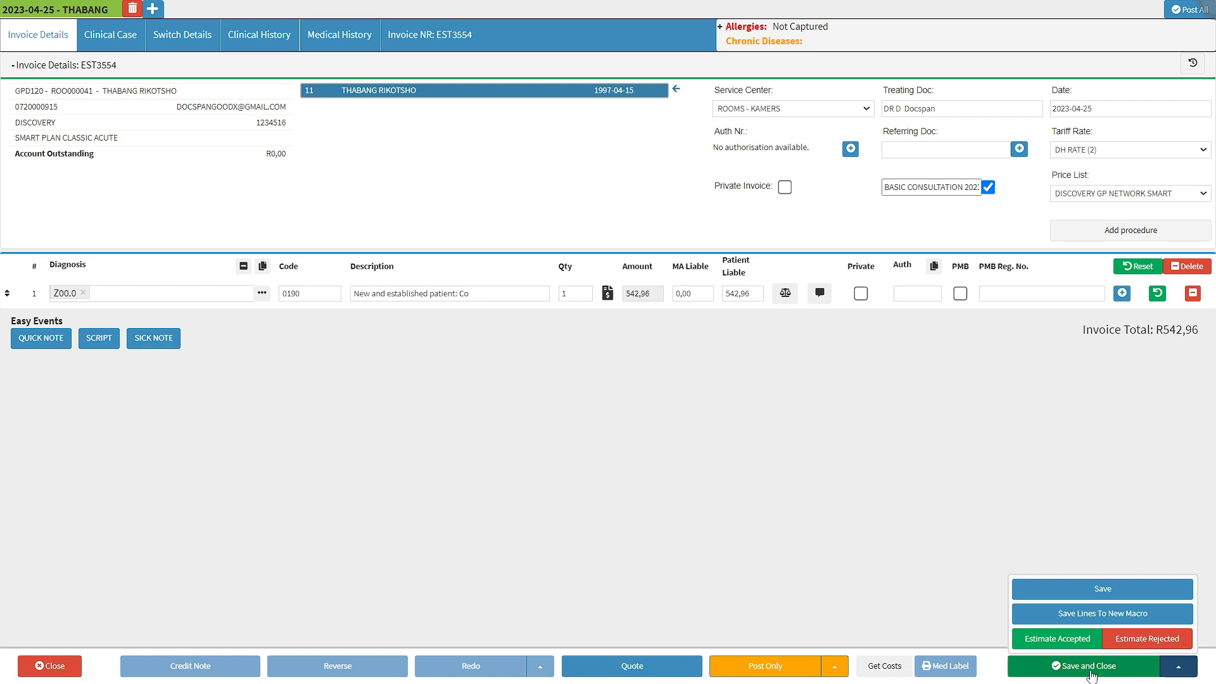
click(1089, 672)
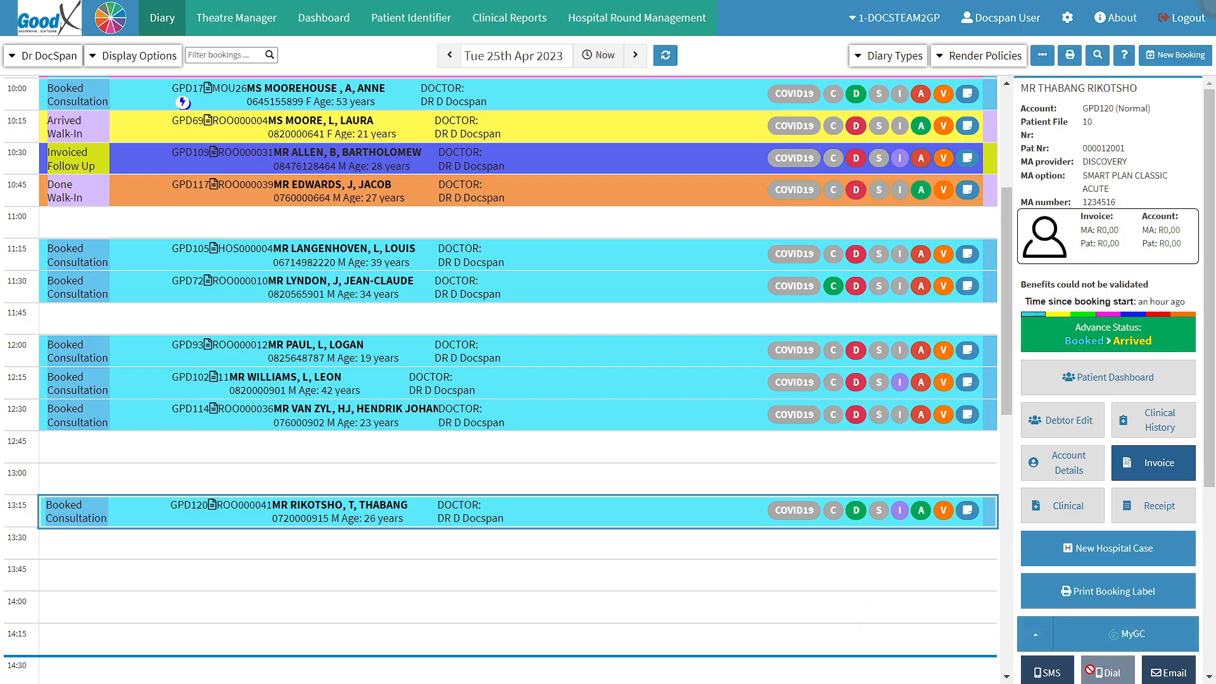